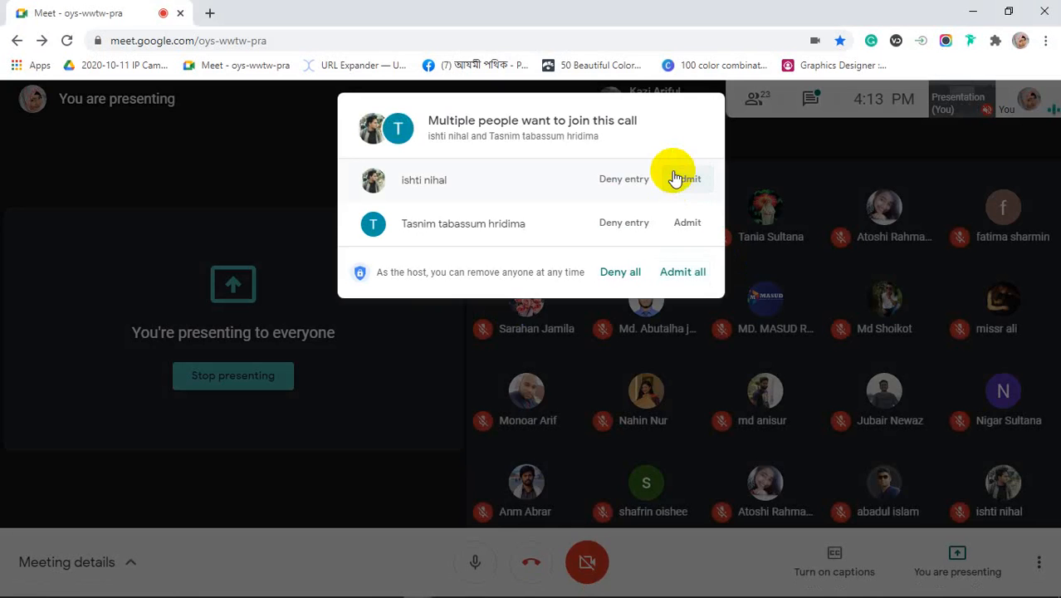
# Admit both people waiting to join the Meet call and restore the browser window to its smaller size.
pyautogui.click(676, 178)
pyautogui.click(674, 174)
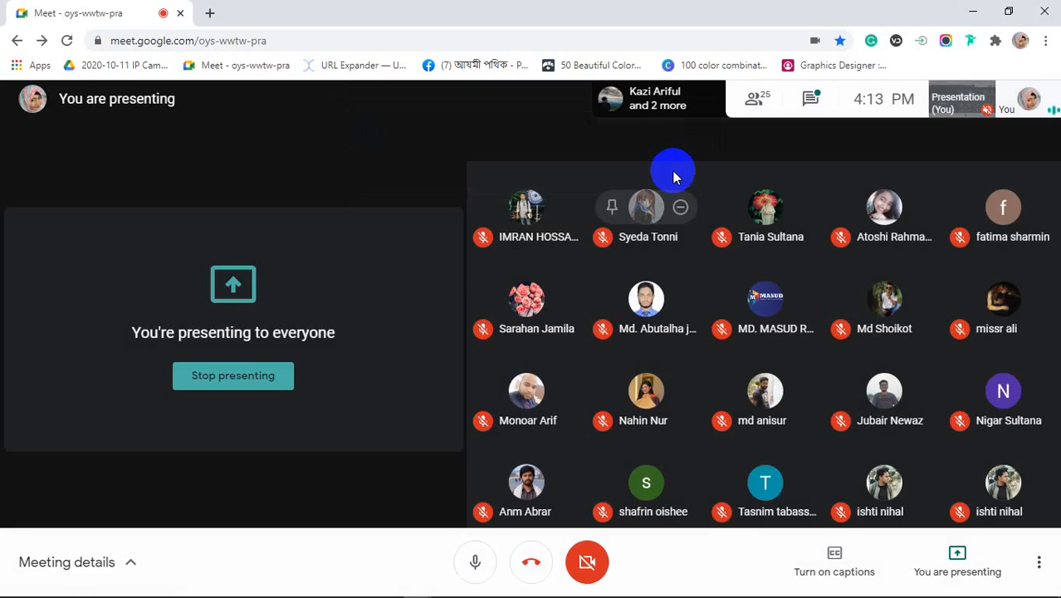
pyautogui.click(1008, 15)
# Switch to the Special Batch spreadsheet in Google Sheets and widen its window up to the edge of the Meet window.
pyautogui.moveTo(417, 585)
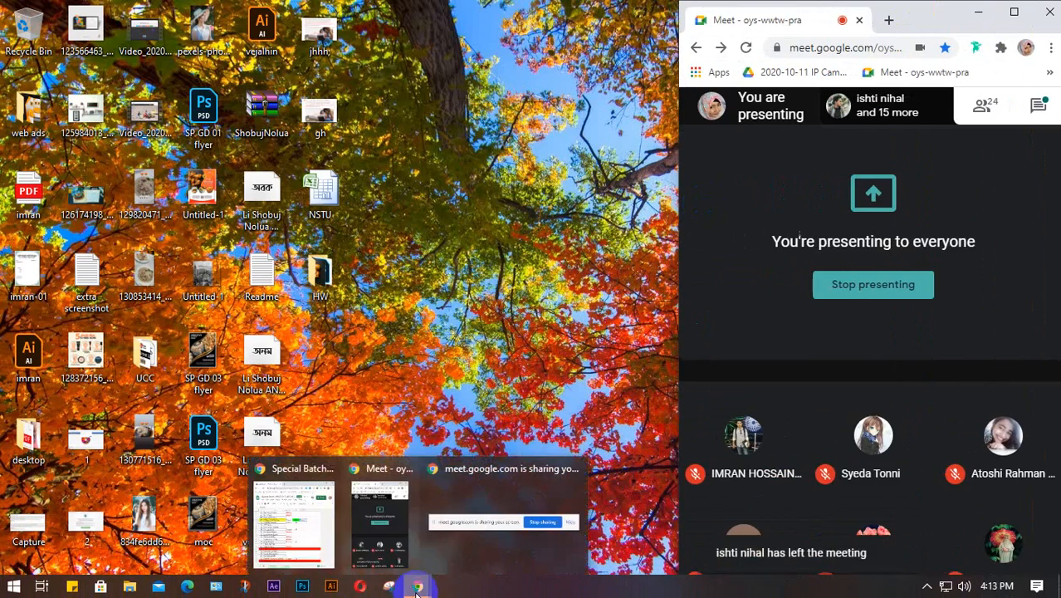
pyautogui.click(296, 538)
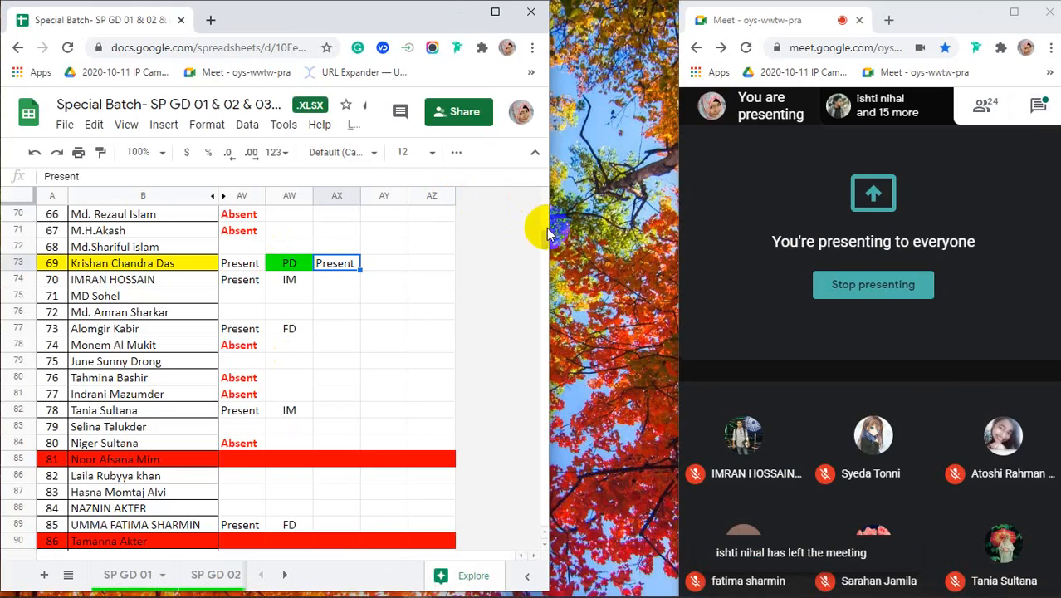
pyautogui.moveTo(548, 227); pyautogui.dragTo(676, 227)
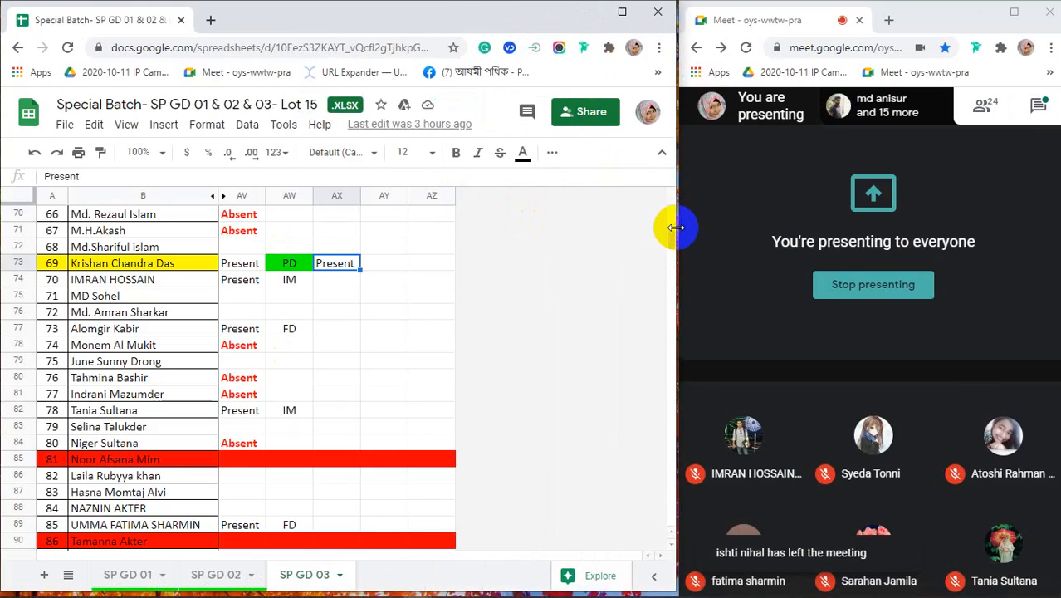
# Review the SP GD 03 attendance list, examining the 13.12.20 attendance and the codes beside it in column AW.
pyautogui.scroll(15, 417, 381)
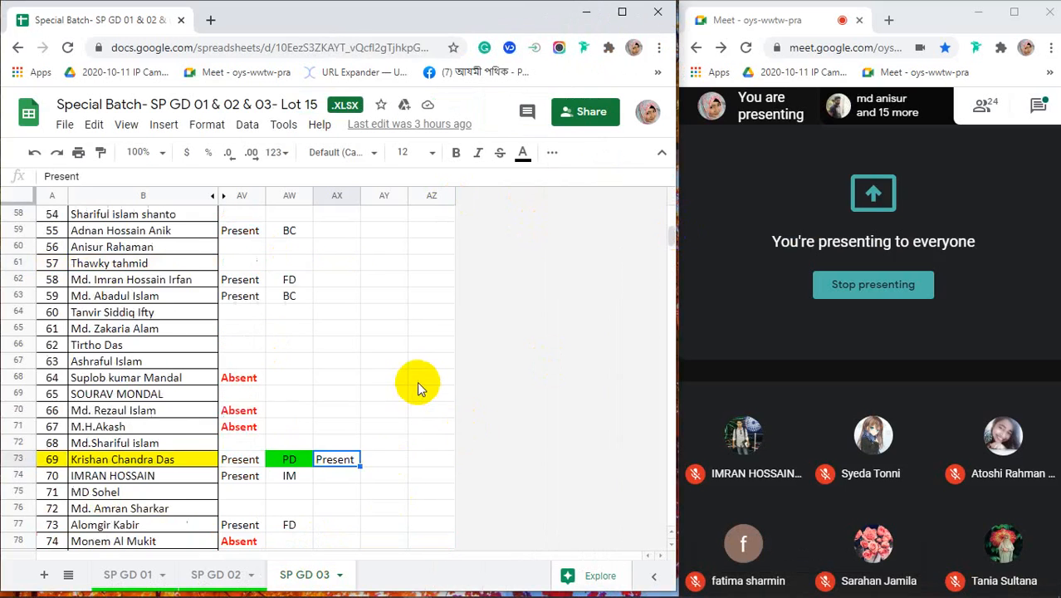
pyautogui.scroll(8, 417, 385)
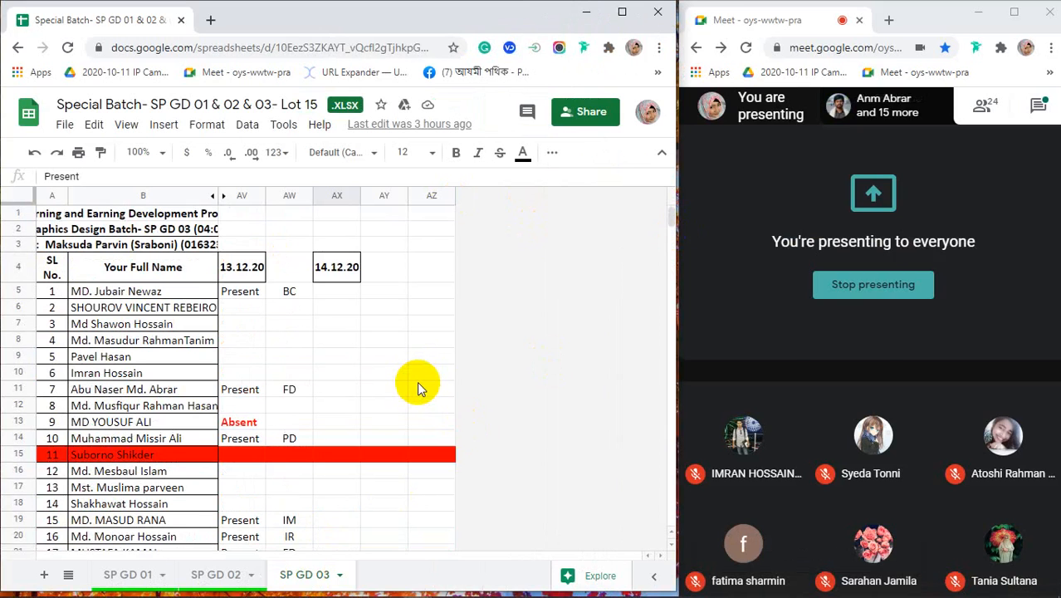
pyautogui.scroll(-3, 311, 341)
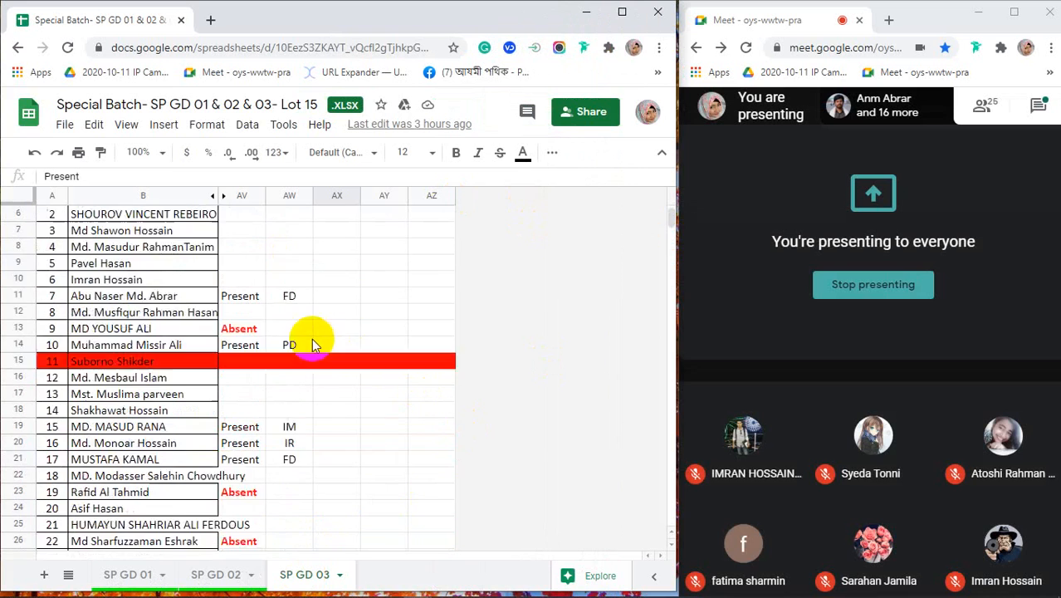
pyautogui.scroll(2, 308, 344)
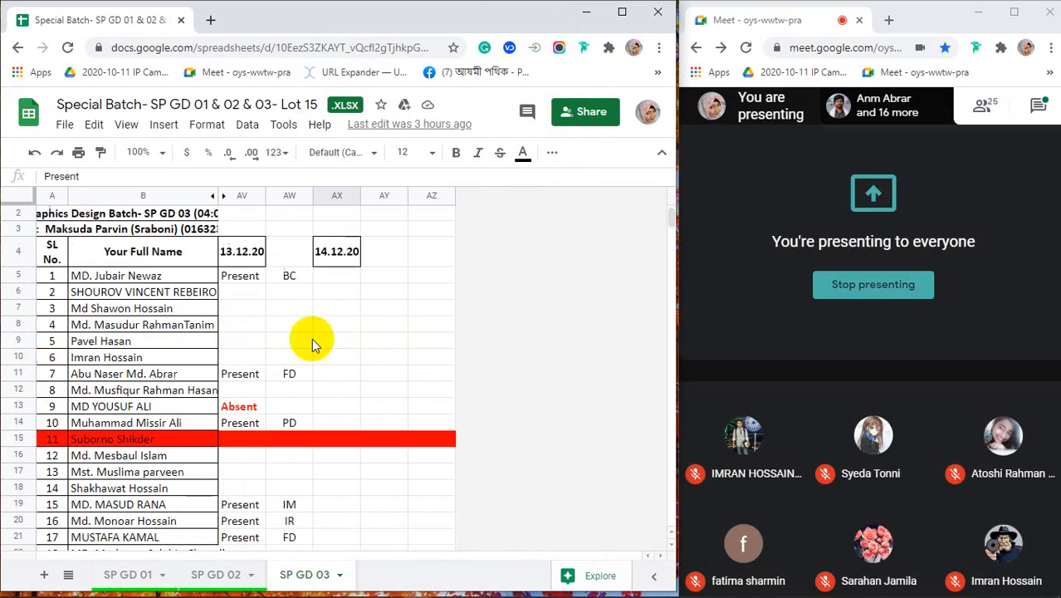
pyautogui.click(287, 279)
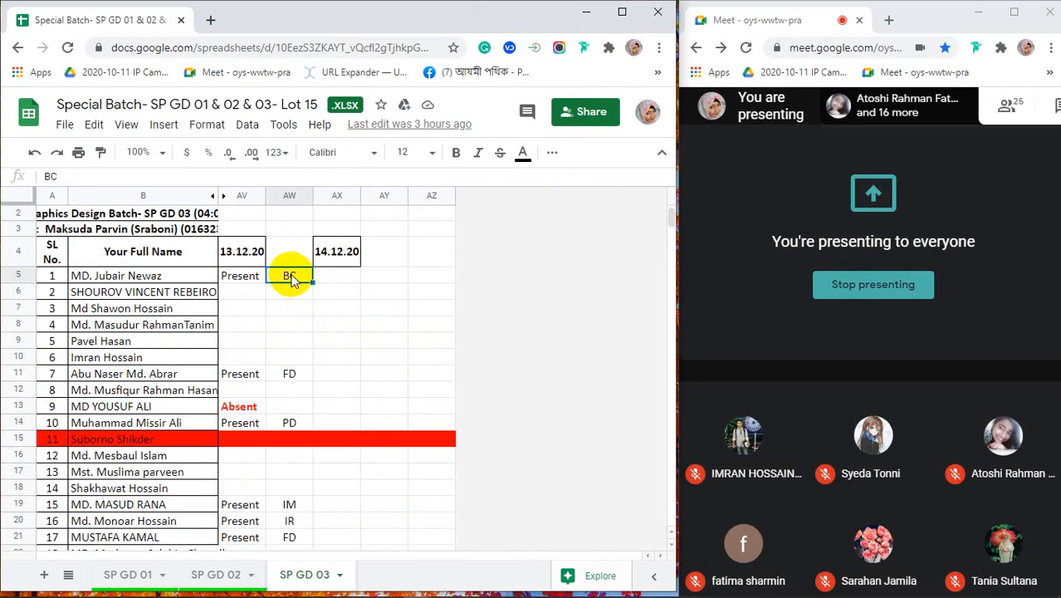
pyautogui.click(286, 373)
pyautogui.scroll(-5, 287, 371)
pyautogui.scroll(-5, 287, 368)
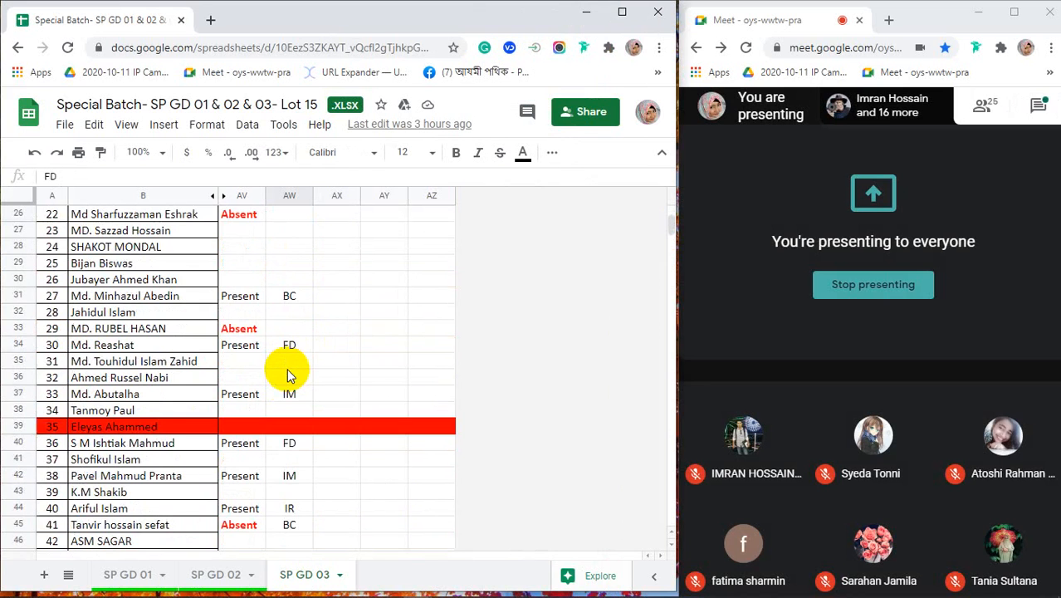
pyautogui.scroll(-7, 286, 368)
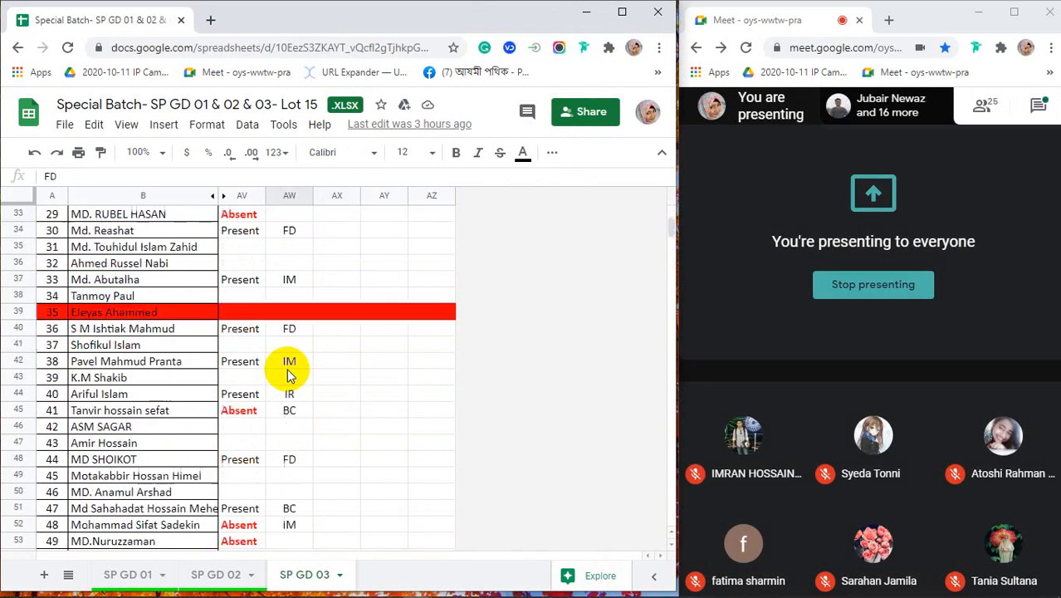
pyautogui.scroll(-4, 286, 373)
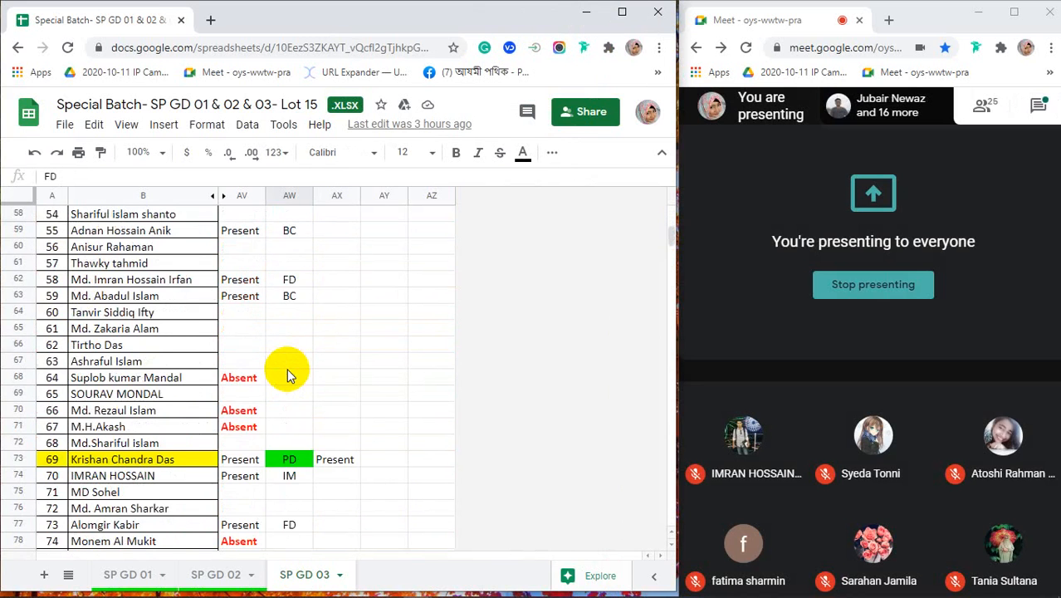
pyautogui.scroll(7, 287, 373)
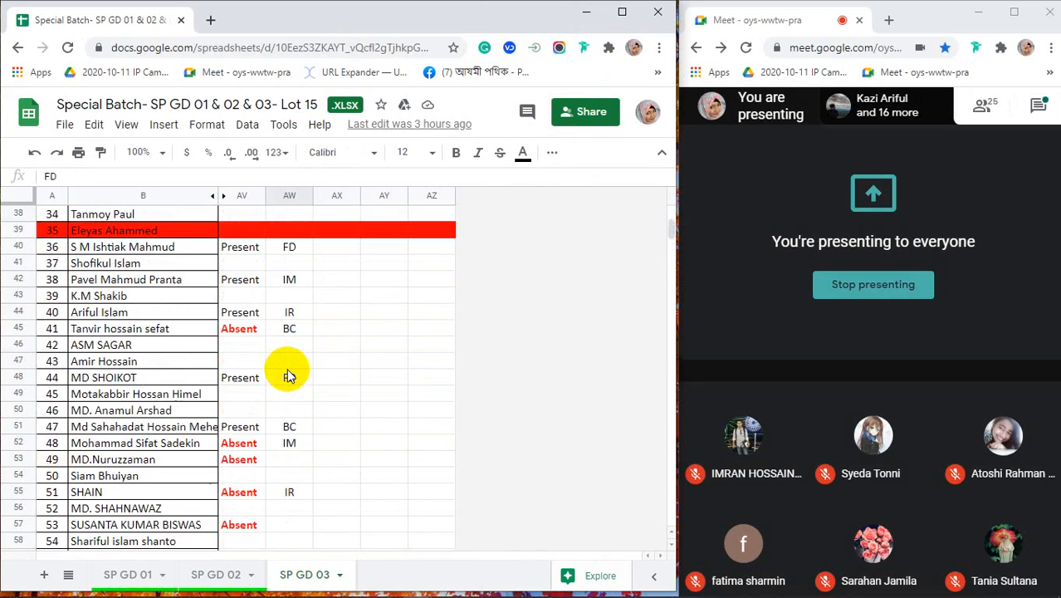
pyautogui.scroll(12, 286, 373)
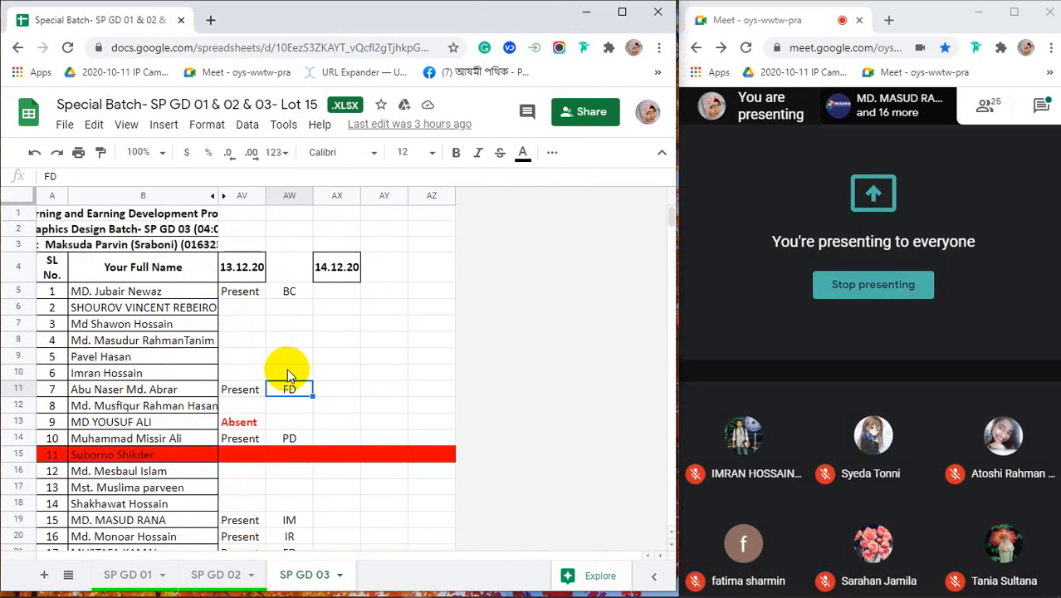
# Select the first student's code in AW5 and check today's date on the system clock.
pyautogui.click(279, 295)
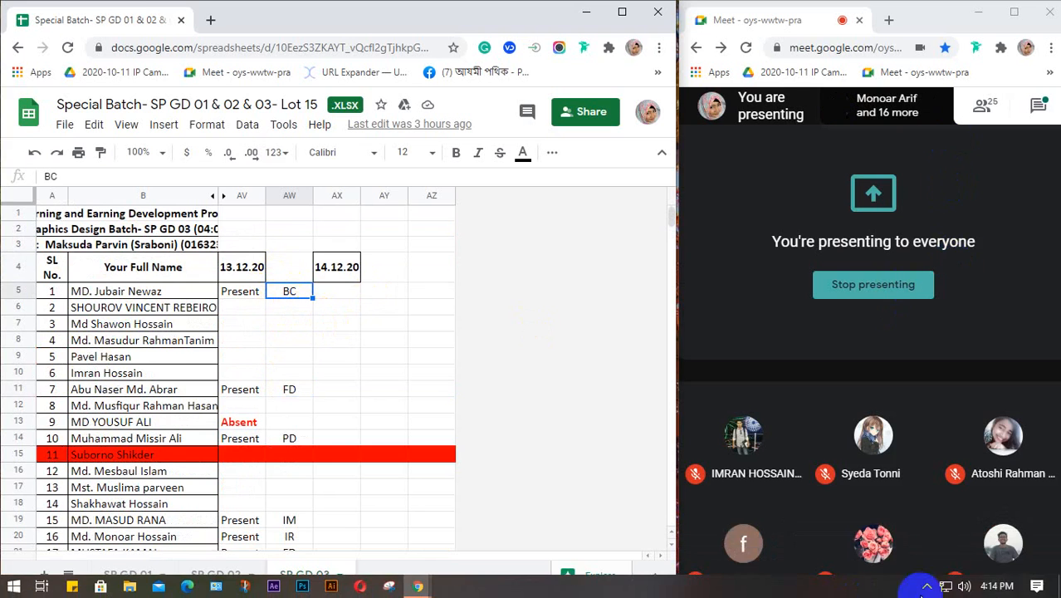
pyautogui.moveTo(1007, 591)
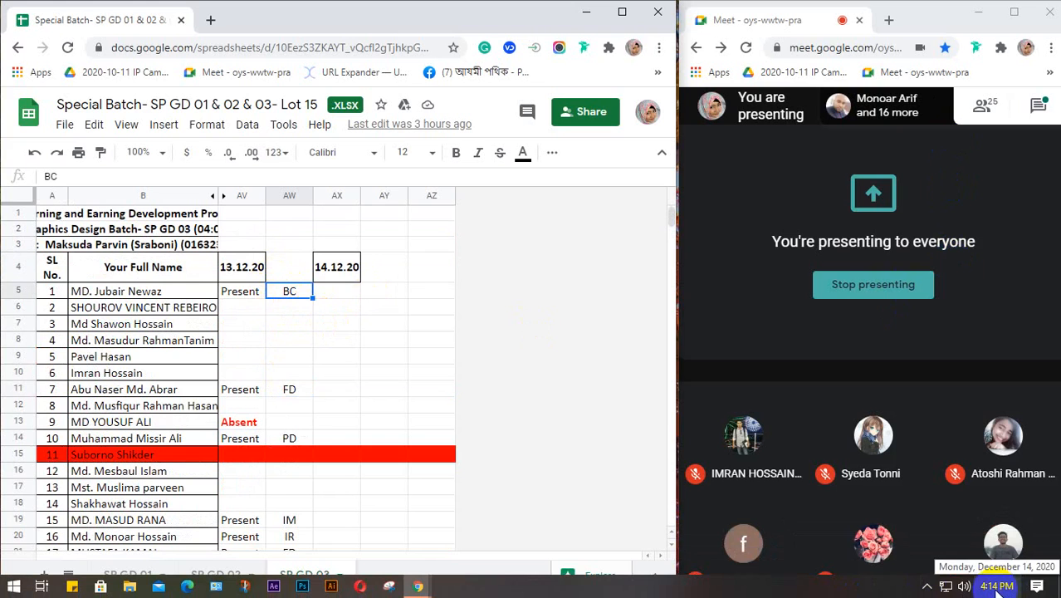
pyautogui.click(999, 587)
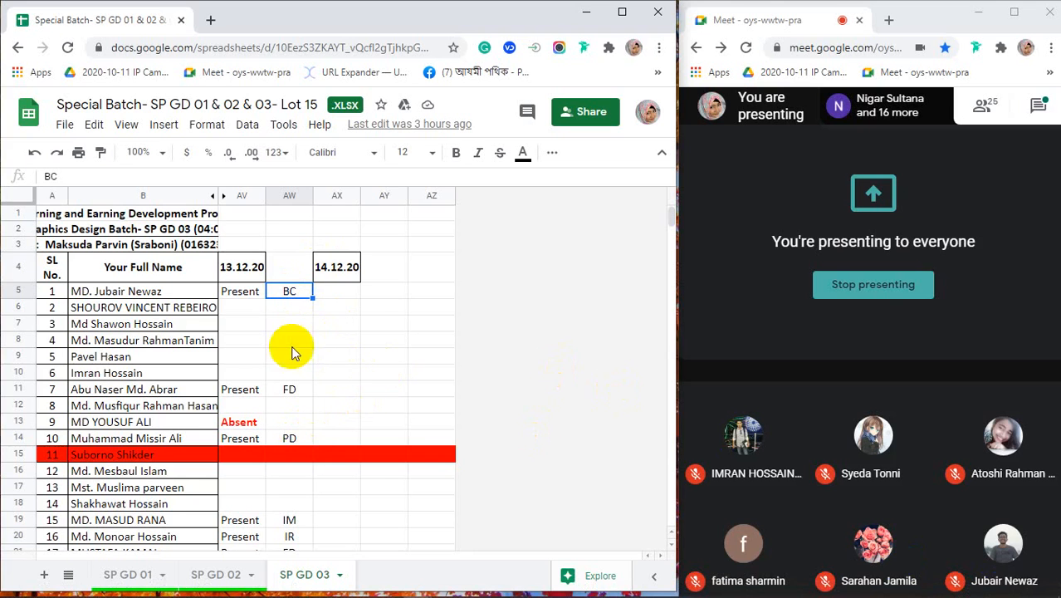
# Go through the codes of the present students in column AW, selecting AW11, AW14, AW19 and AW20 in turn.
pyautogui.scroll(-1, 290, 297)
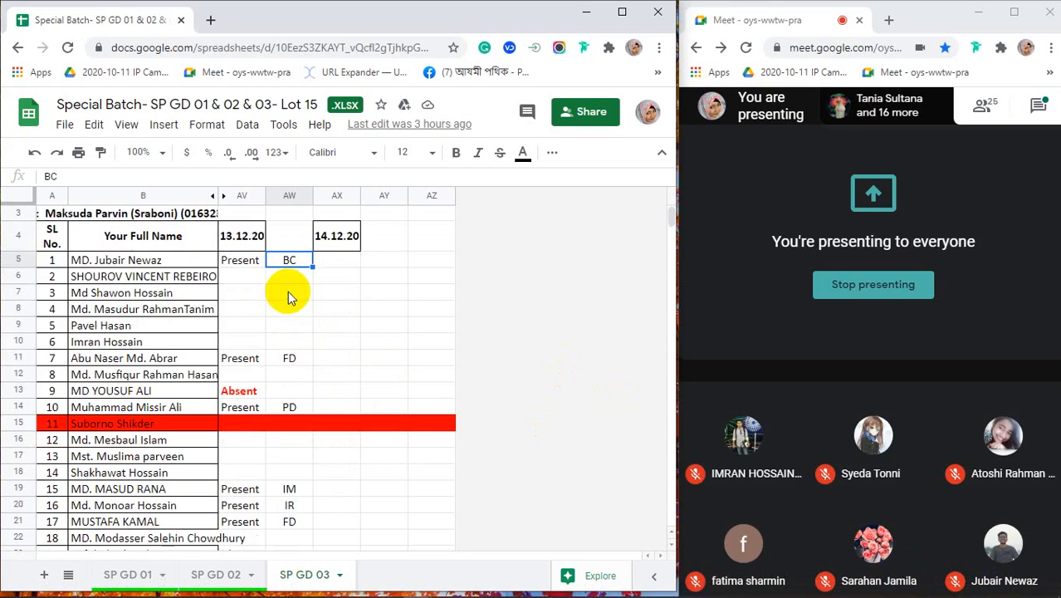
pyautogui.click(285, 361)
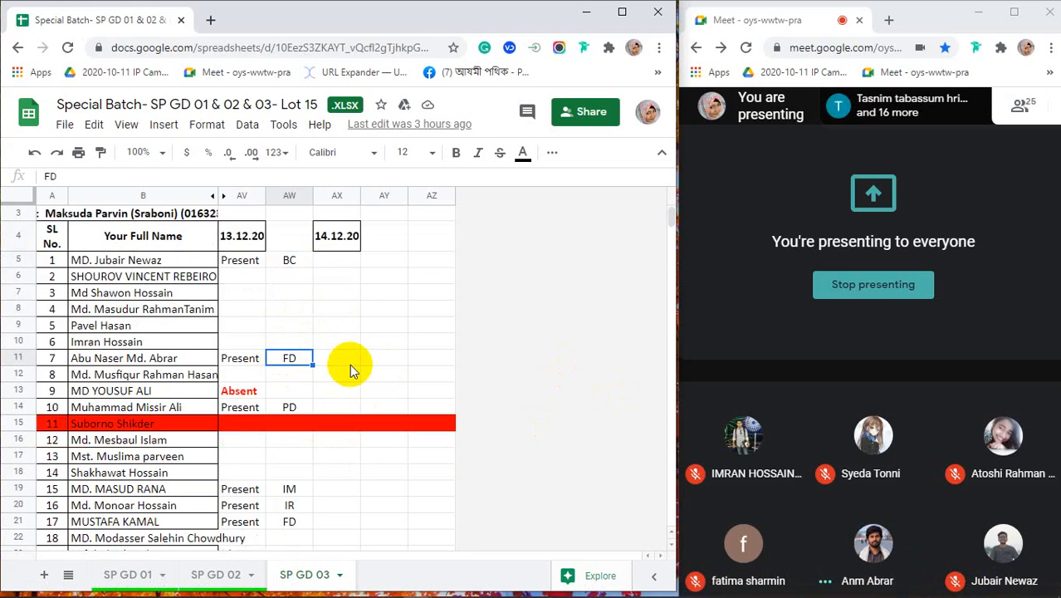
pyautogui.click(288, 409)
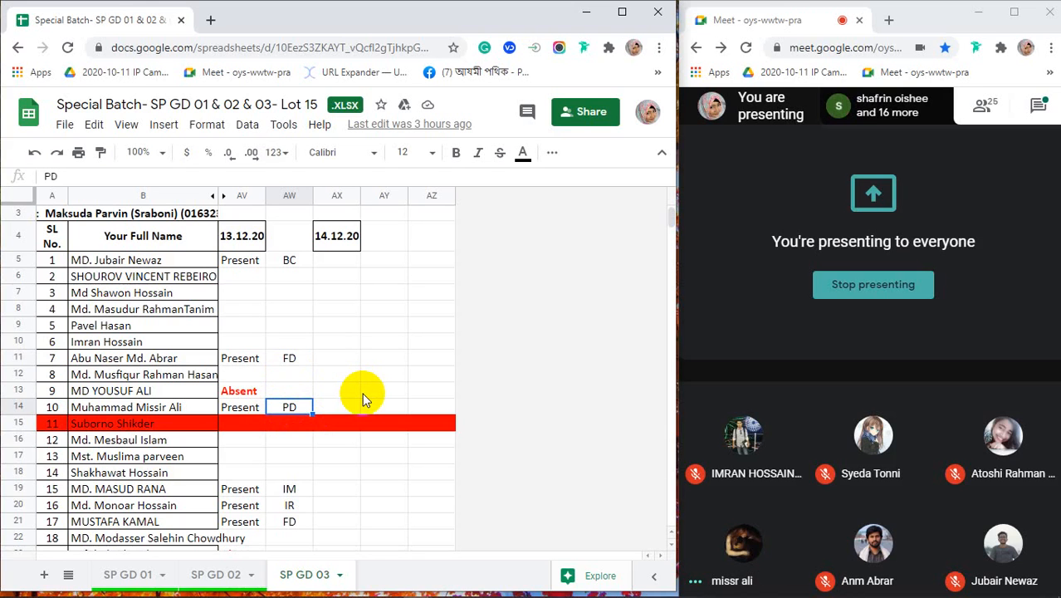
pyautogui.scroll(-1, 362, 390)
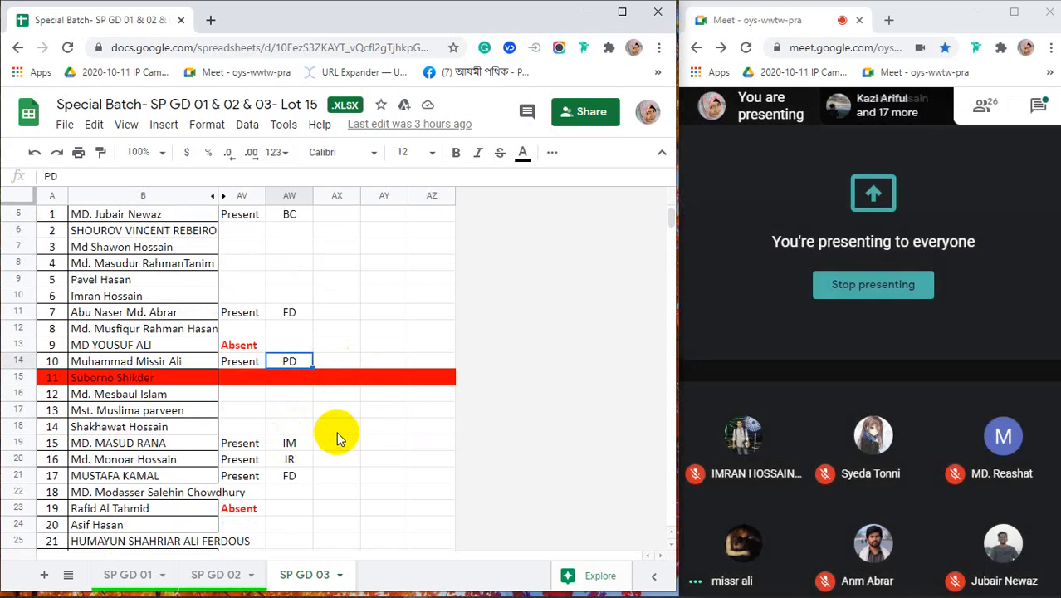
pyautogui.scroll(-1, 337, 438)
pyautogui.click(289, 411)
pyautogui.click(283, 428)
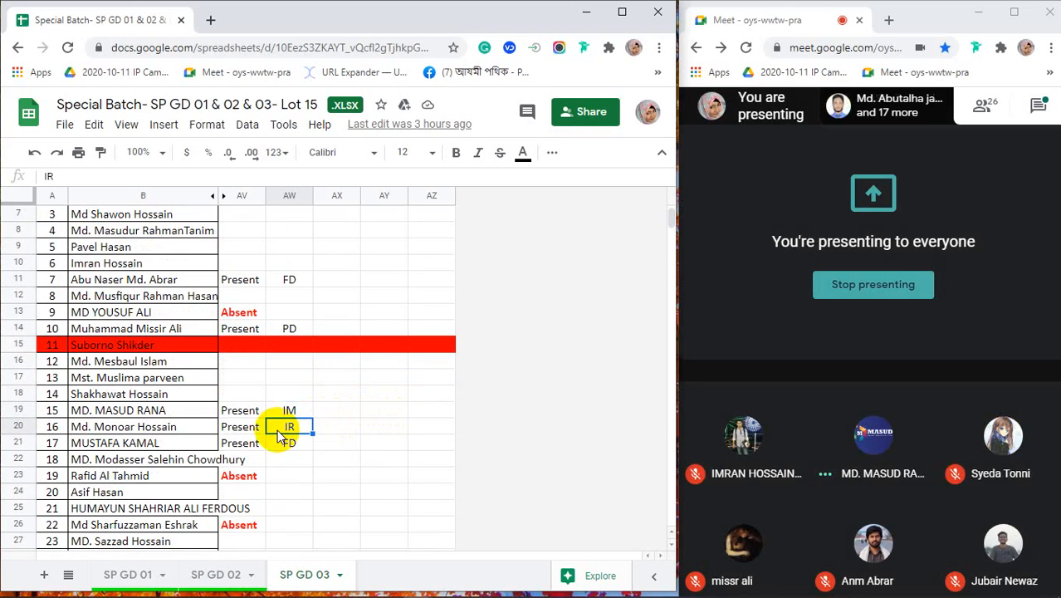
# Open the meeting's participant list and look for the students in rows 20 and 21, closing the list when finished.
pyautogui.click(984, 105)
pyautogui.scroll(-5, 913, 374)
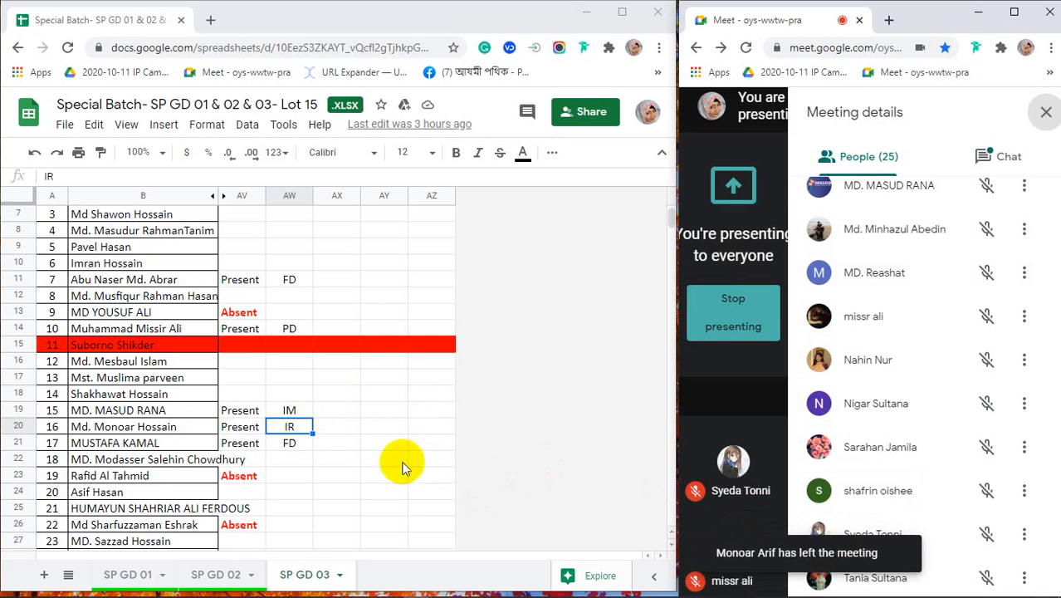
pyautogui.click(325, 426)
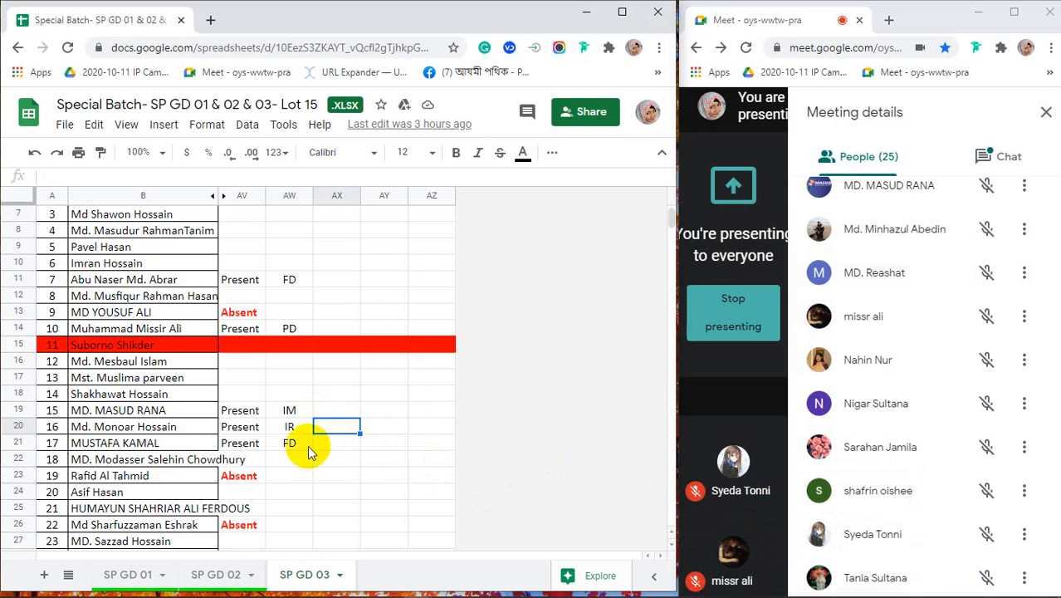
pyautogui.click(305, 445)
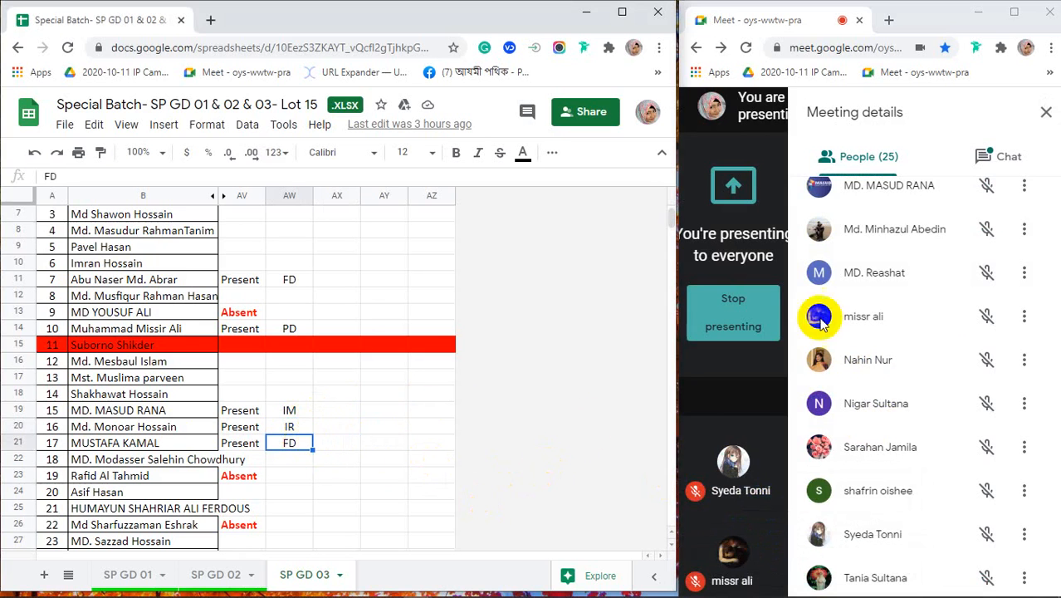
pyautogui.scroll(4, 889, 390)
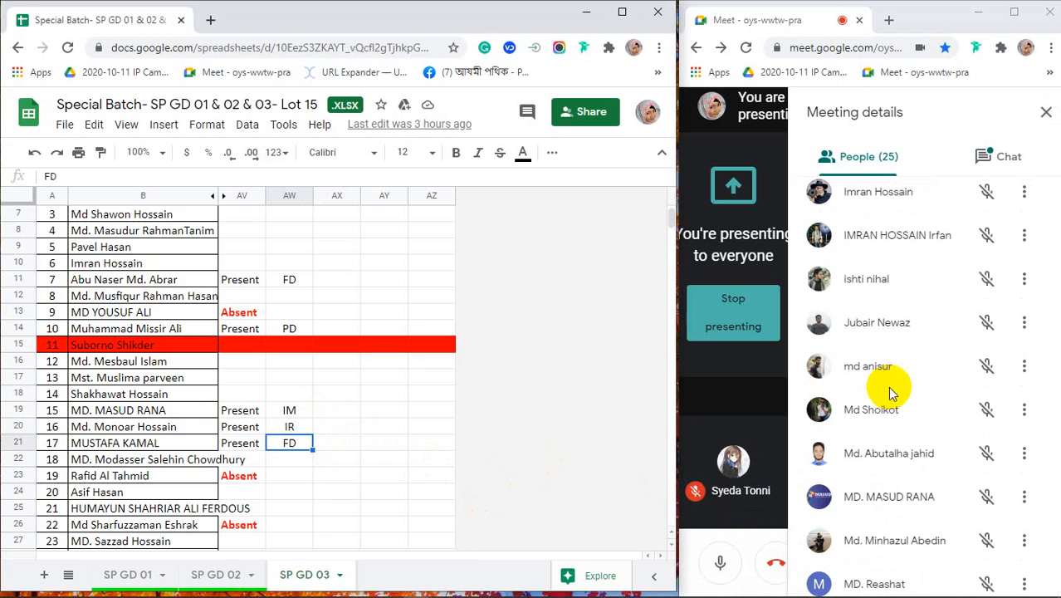
pyautogui.scroll(3, 889, 390)
pyautogui.scroll(-1, 888, 390)
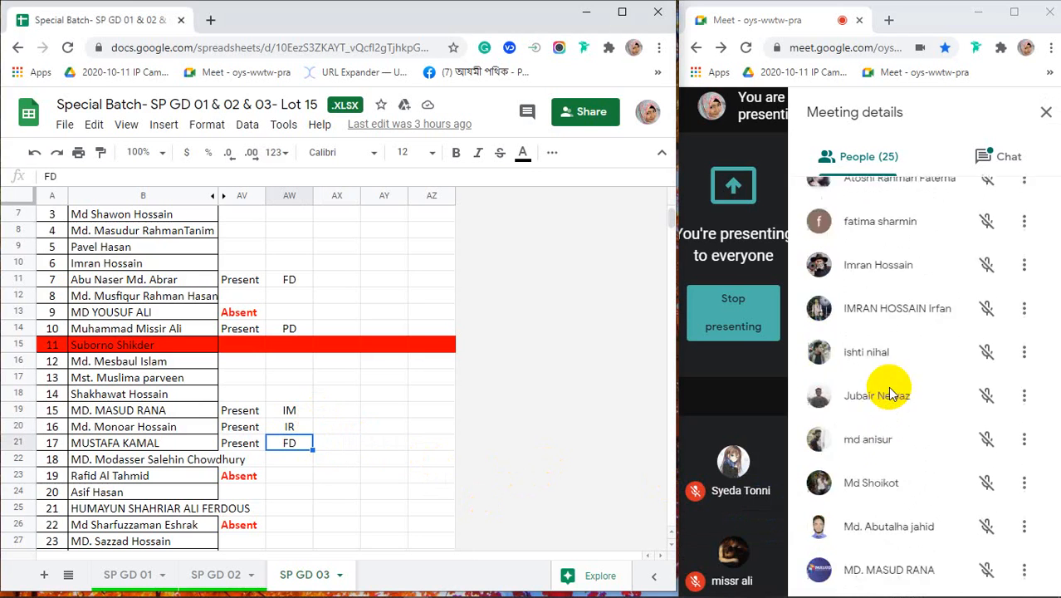
pyautogui.scroll(-5, 888, 391)
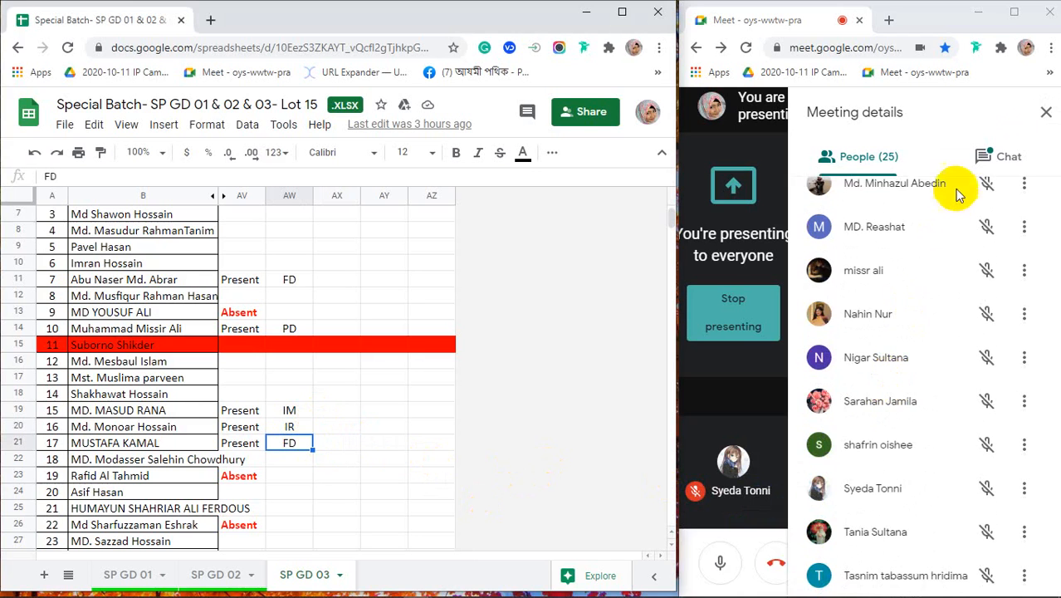
pyautogui.click(1046, 113)
# Reopen the meeting's participant list and compare it with the students in rows 31 to 37, selecting codes AW34 and AW37.
pyautogui.scroll(-4, 284, 408)
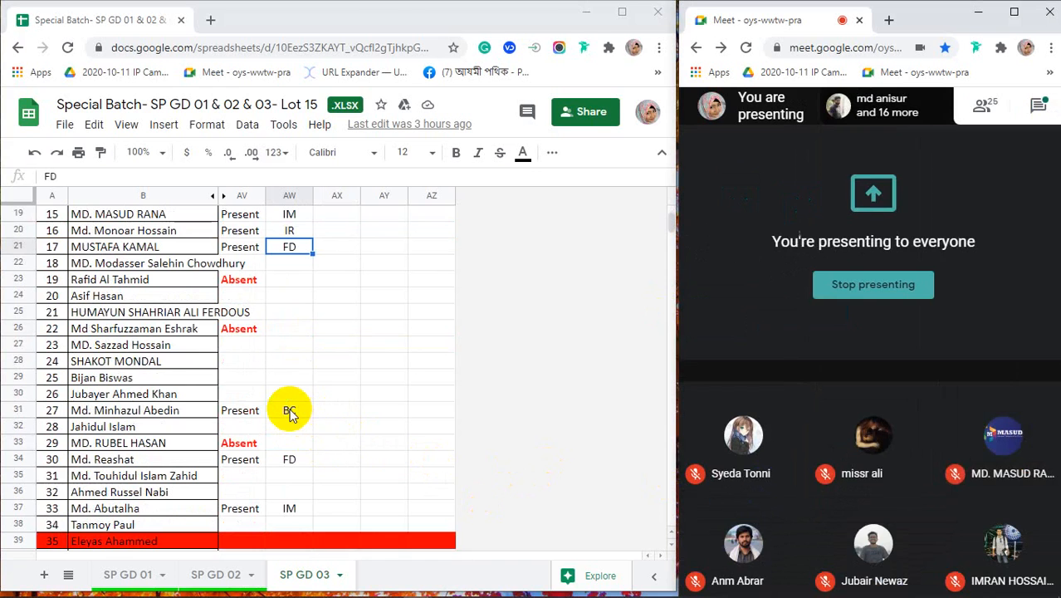
pyautogui.click(984, 105)
pyautogui.scroll(-5, 985, 362)
pyautogui.scroll(-2, 985, 367)
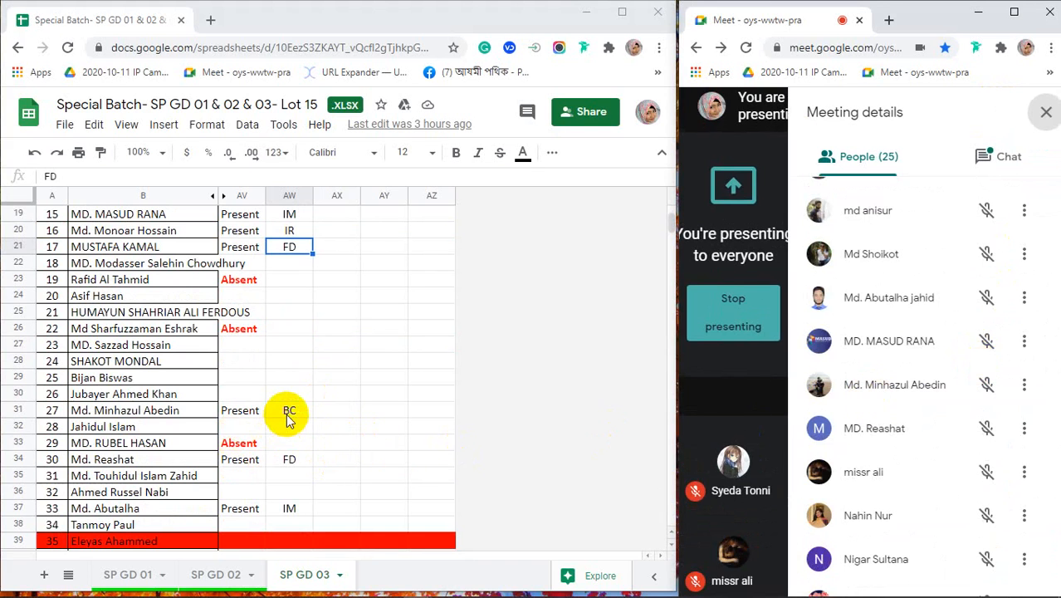
pyautogui.click(289, 459)
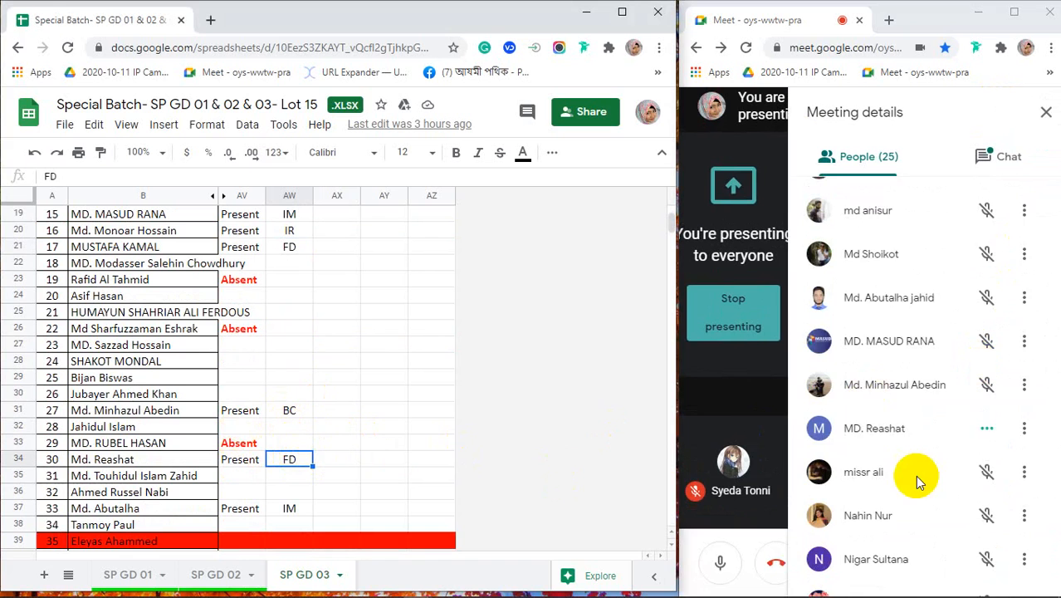
pyautogui.scroll(-3, 918, 481)
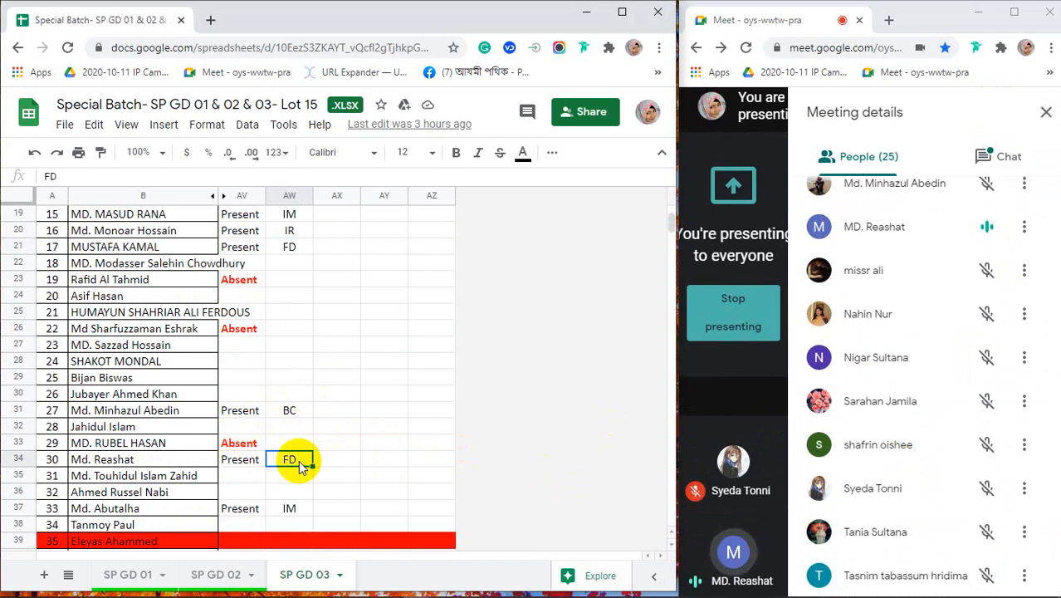
pyautogui.scroll(-2, 300, 465)
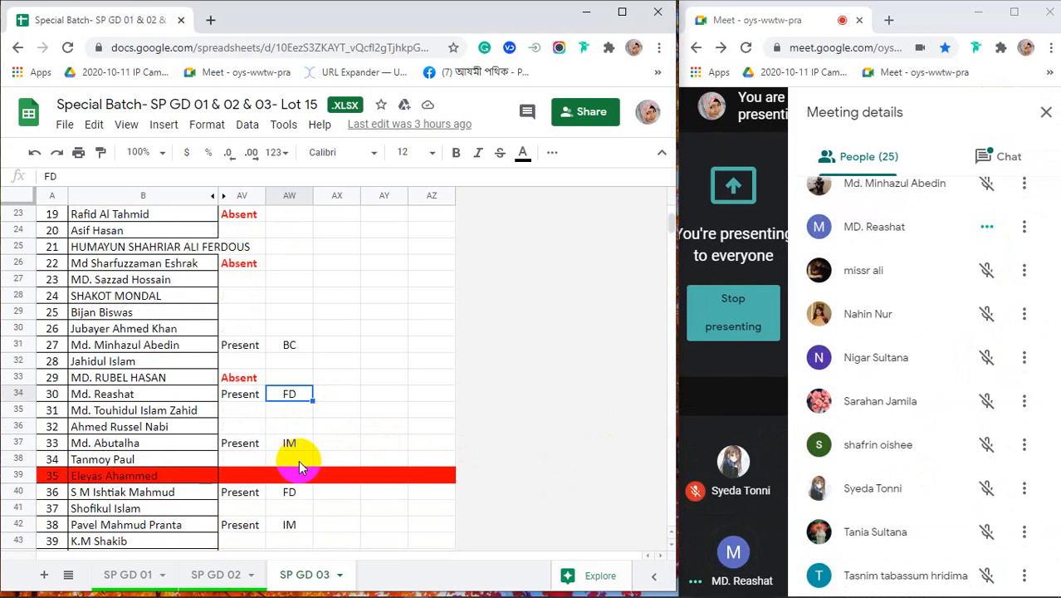
pyautogui.click(291, 446)
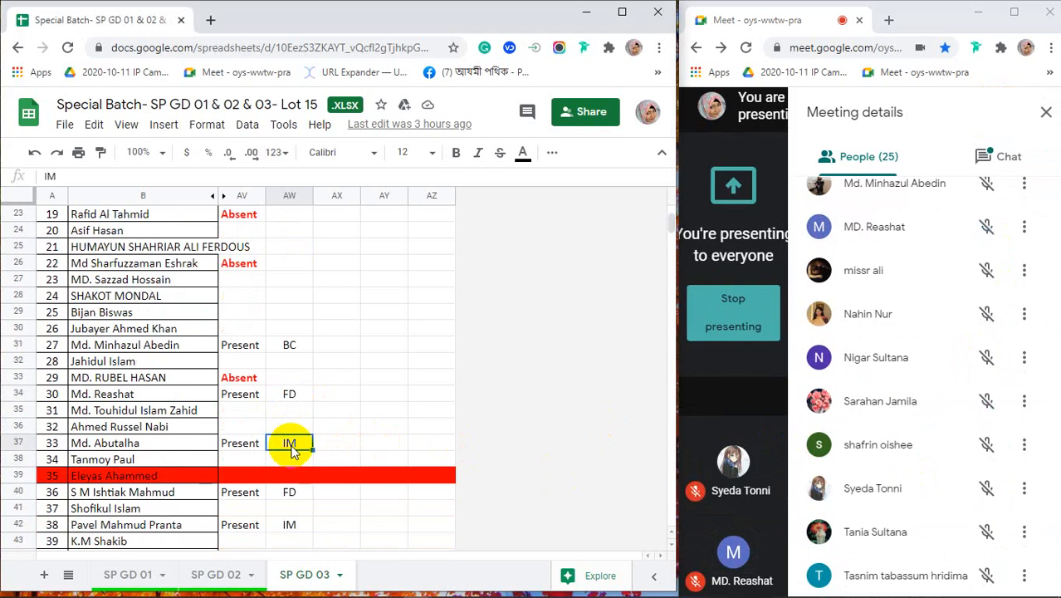